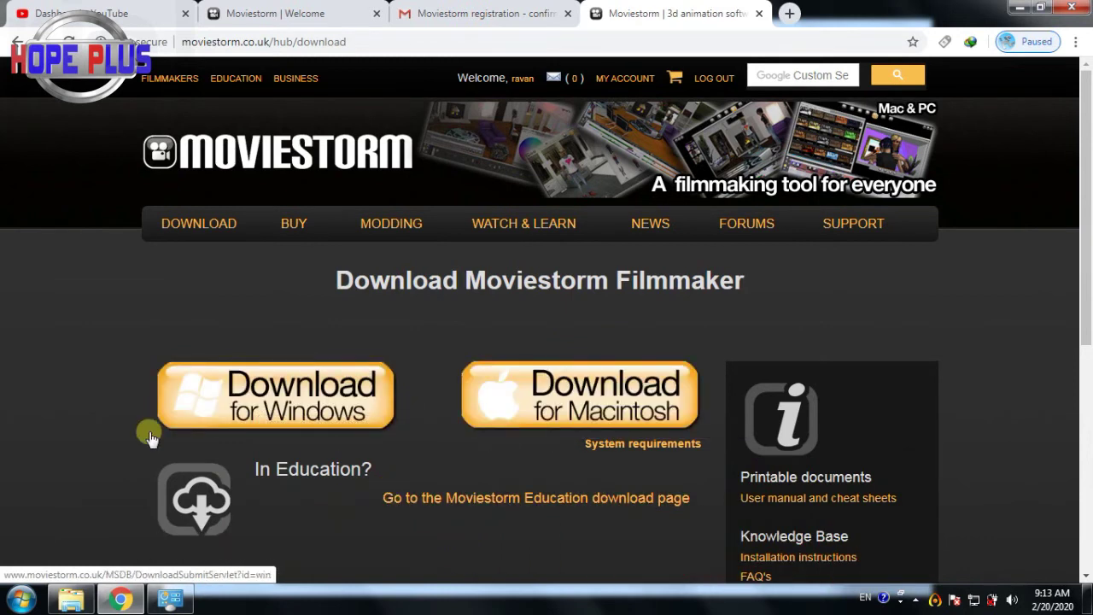
- Download the 26.16 MB Moviestorm_Windows_Filmmaker_1.7.exe into Downloads\Programs and launch it
left_click(263, 406)
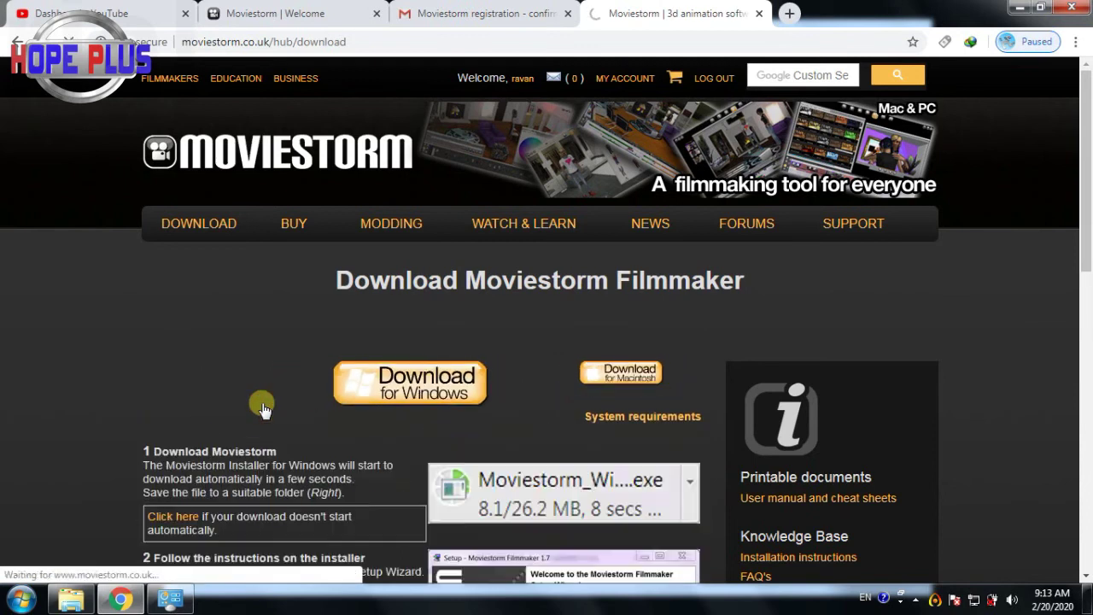
scroll(356, 410, "down", 4)
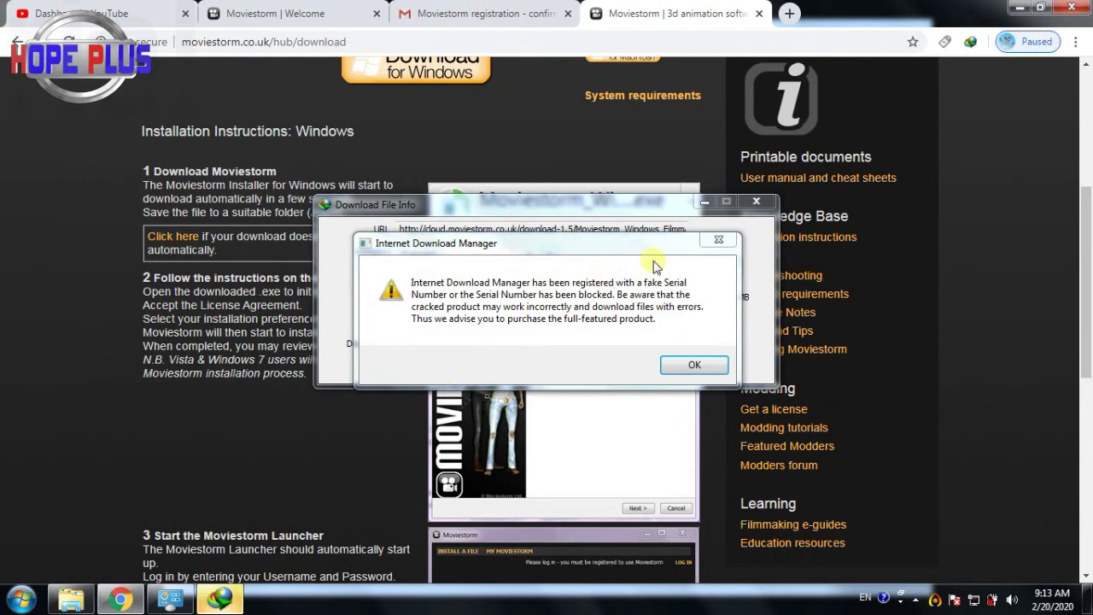
left_click(718, 239)
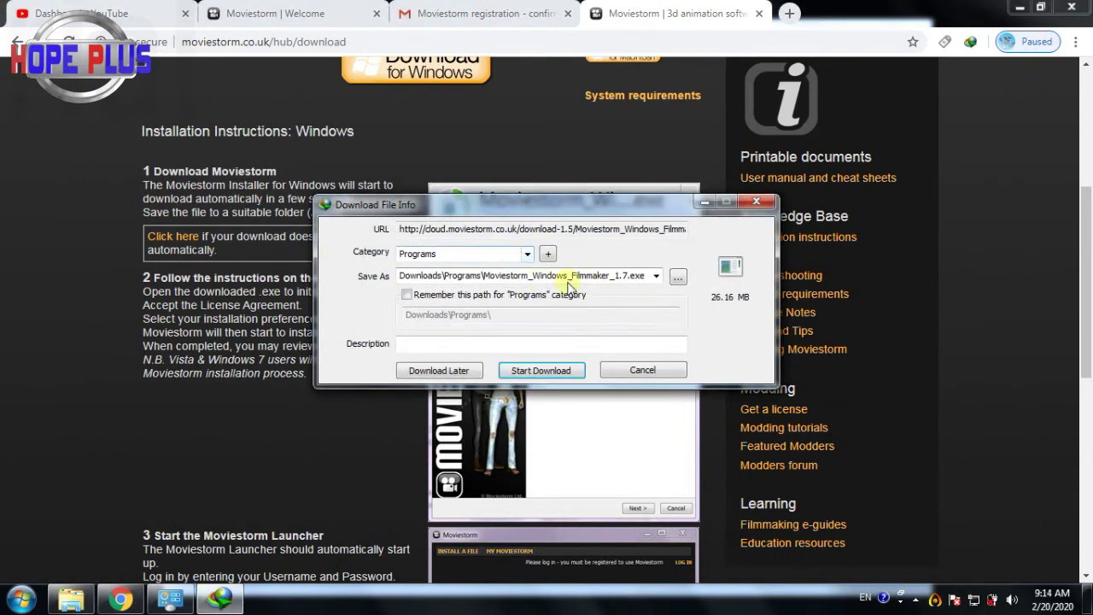
left_click(550, 370)
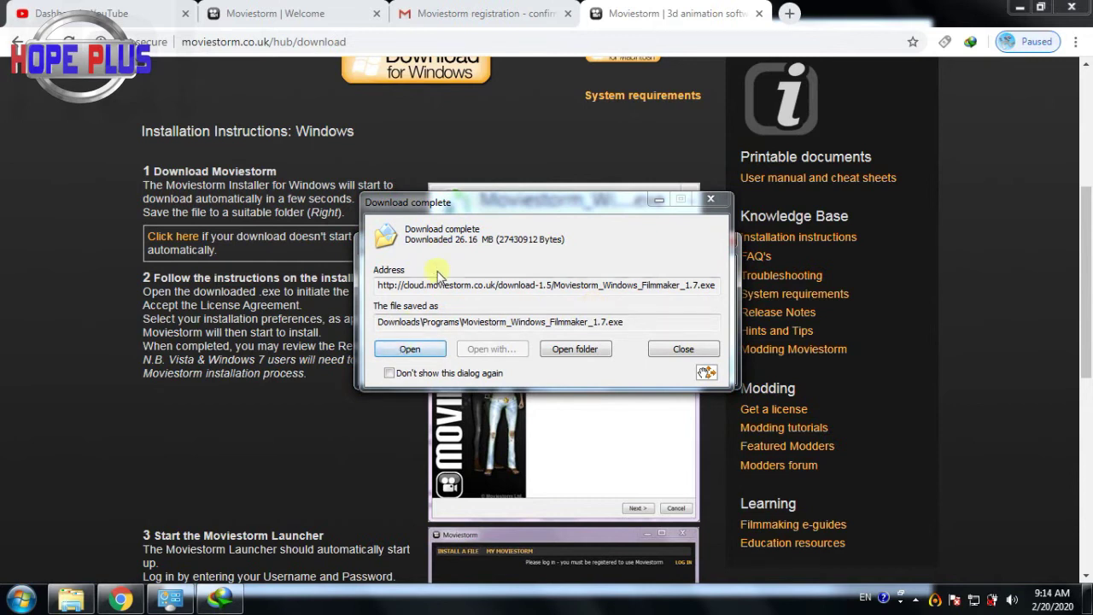
left_click(411, 350)
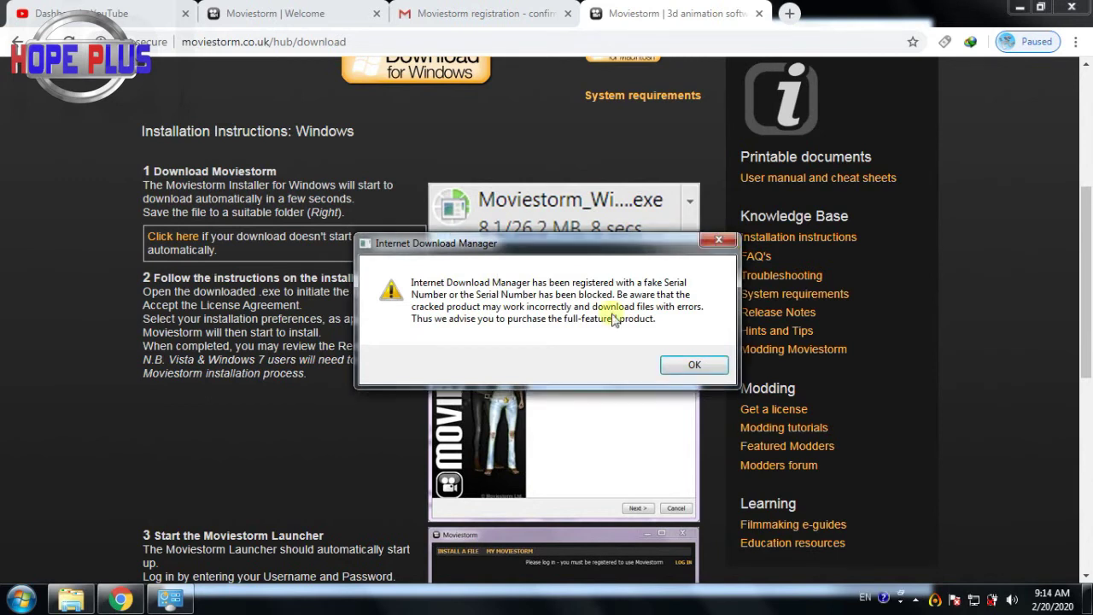
left_click(727, 238)
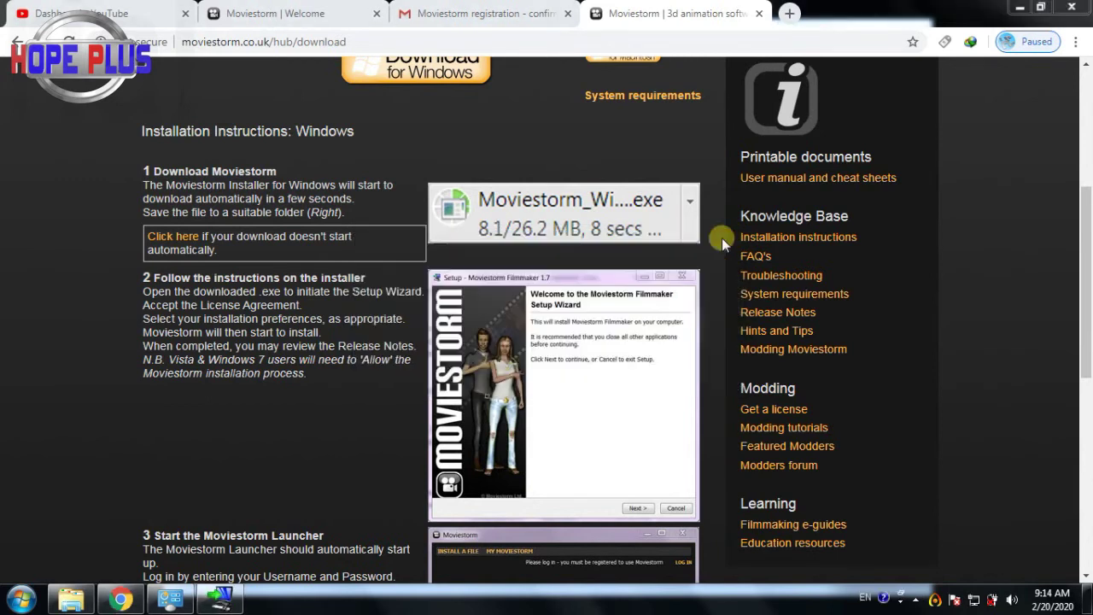
- Minimize the browser, pass the Setup welcome page and accept the license agreement
left_click(1016, 9)
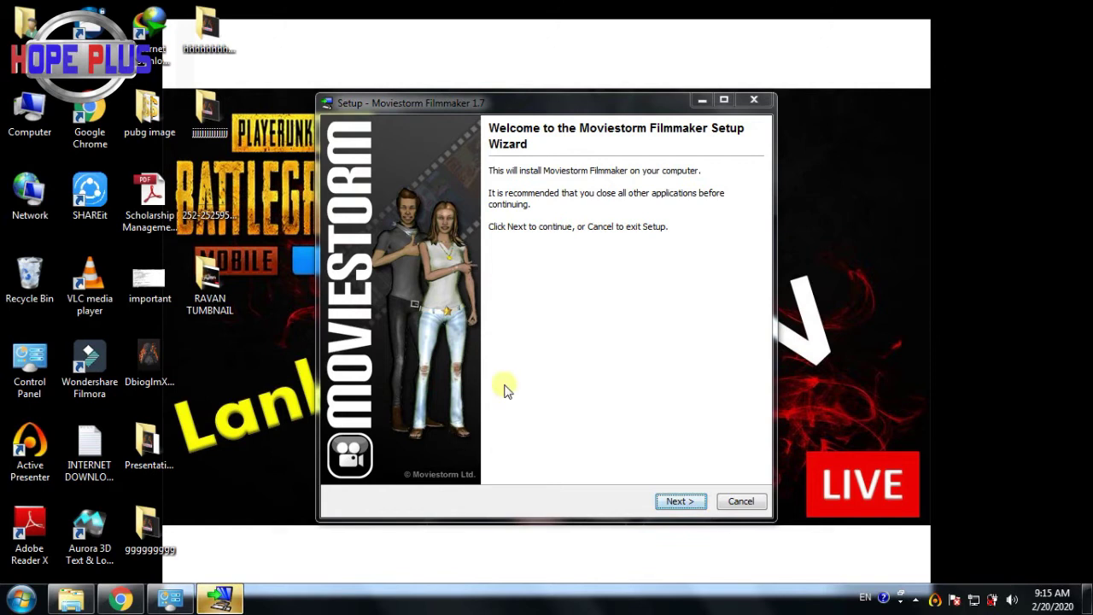
left_click(683, 504)
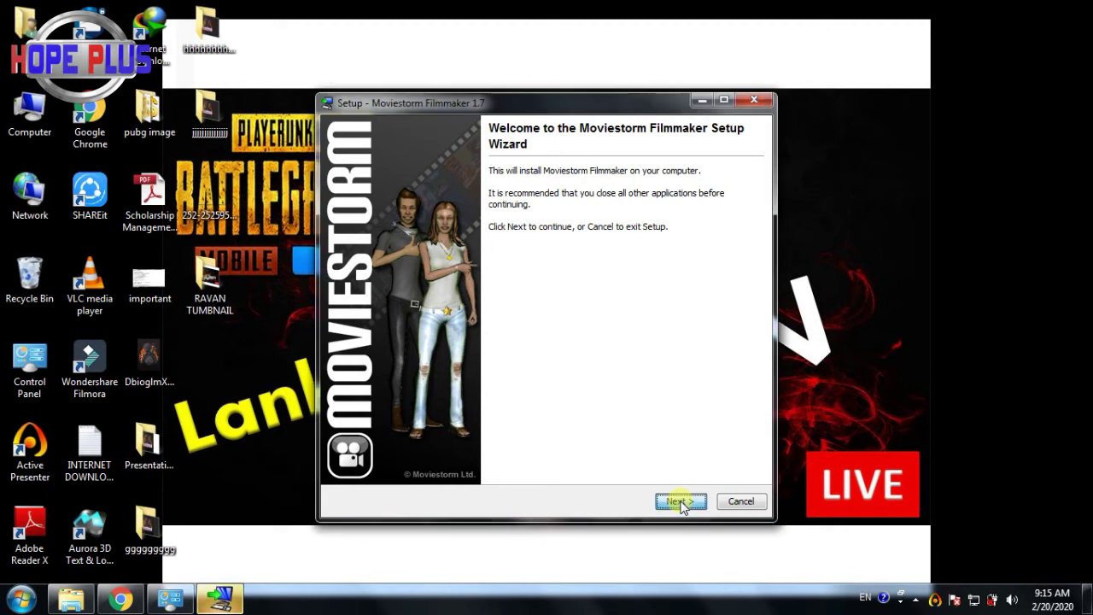
left_click(682, 502)
left_click(414, 446)
left_click(679, 502)
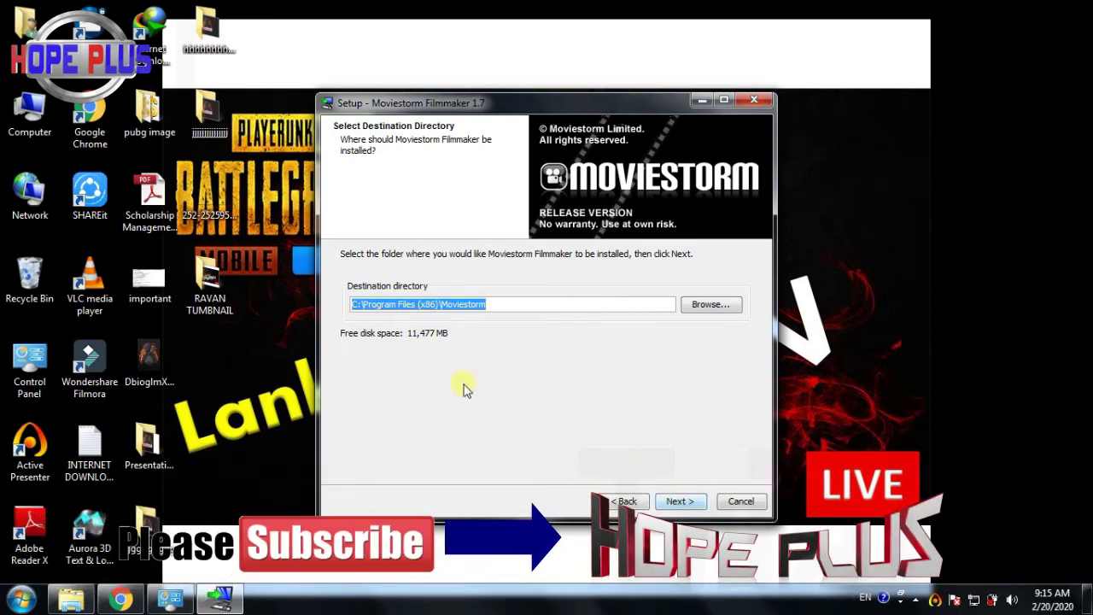
- After checking free drive space, change the install folder to E:\Moviestorm on Local Disk (E:)
double_click(28, 111)
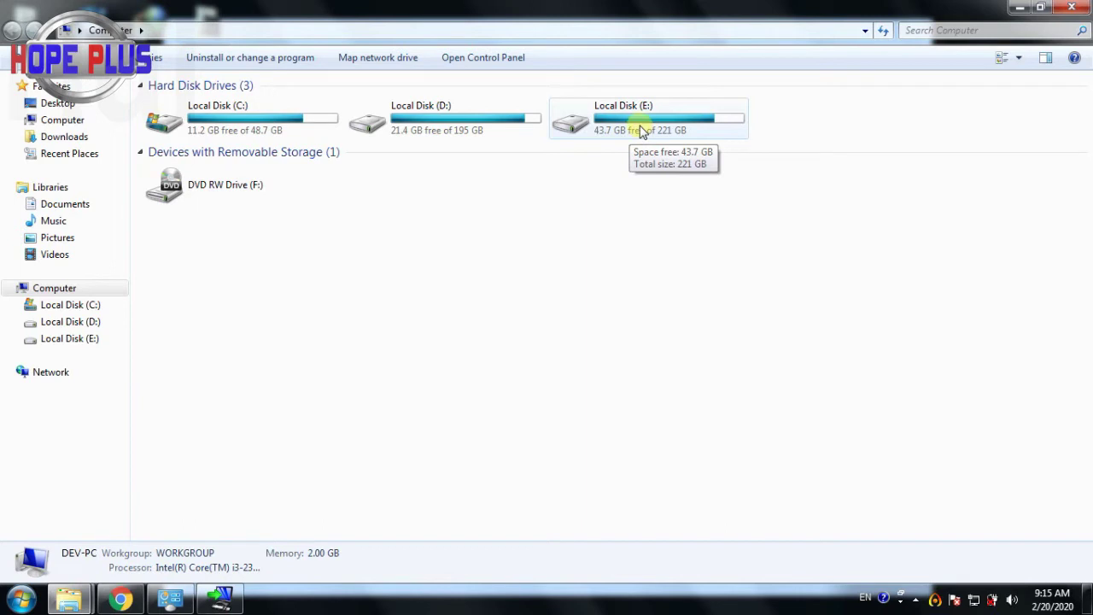
left_click(1020, 7)
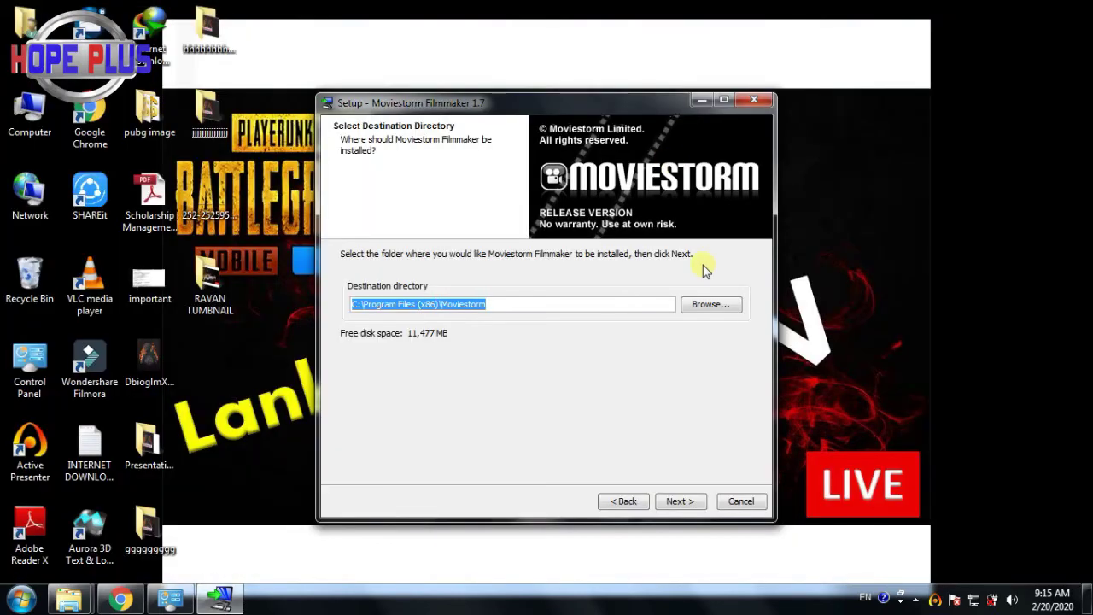
left_click(711, 305)
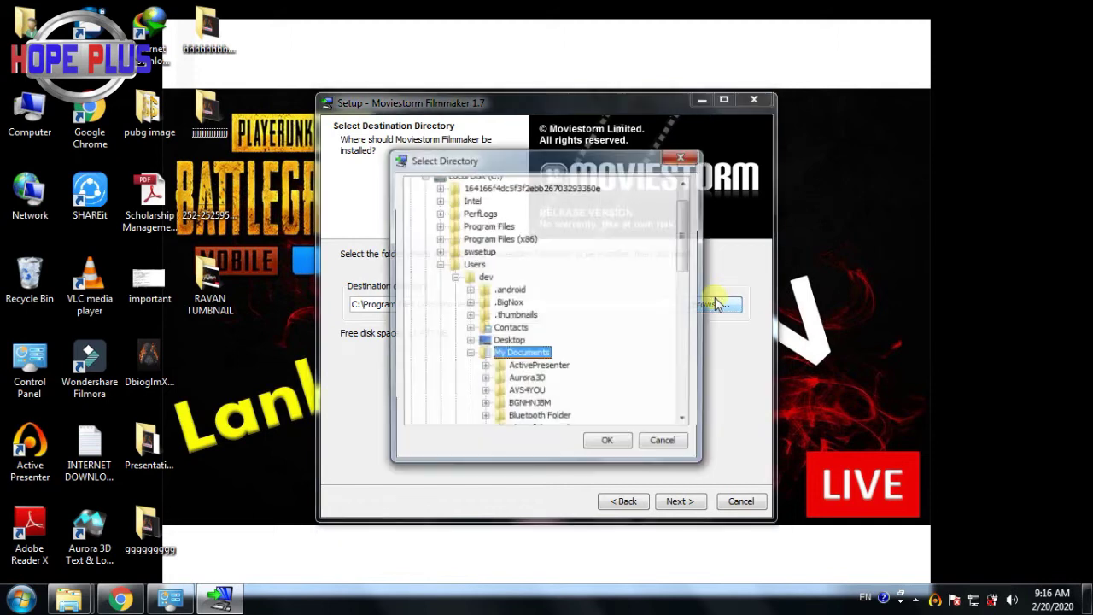
left_click_drag(681, 247, 681, 374)
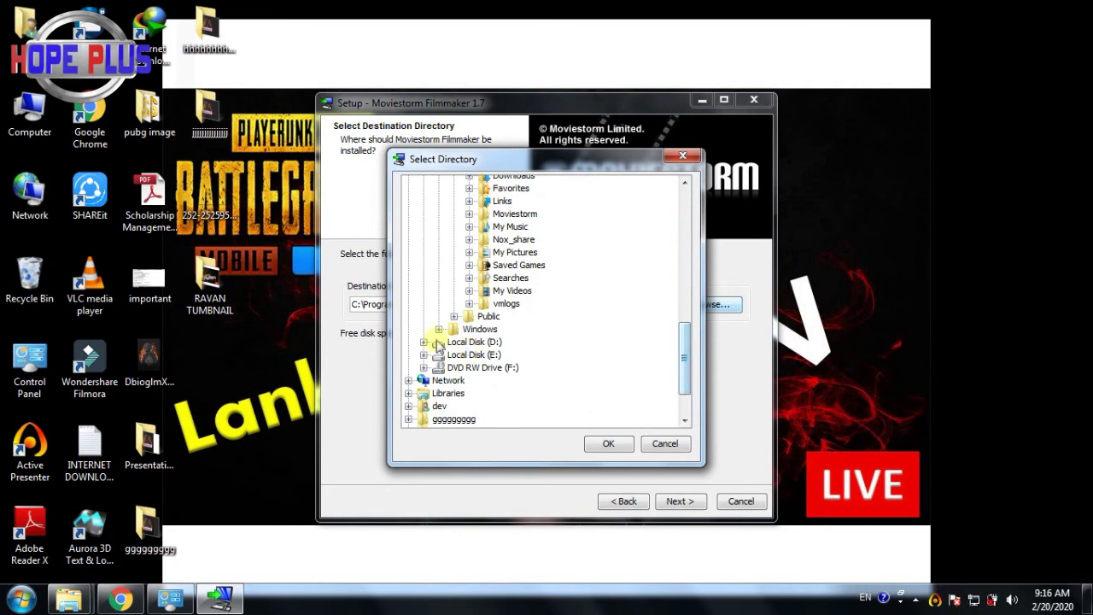
left_click(462, 355)
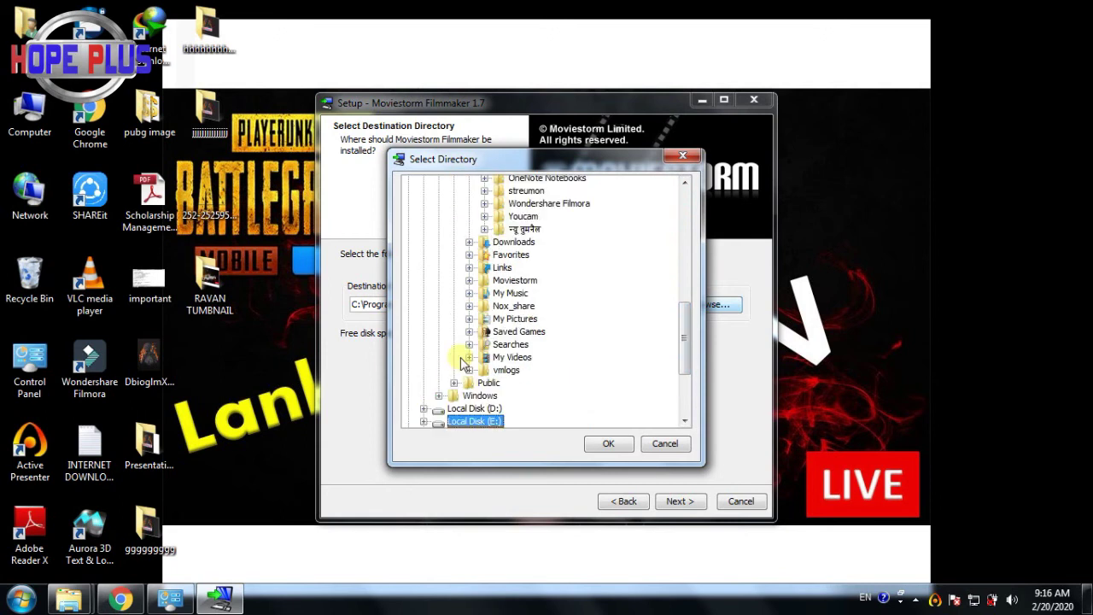
left_click(618, 445)
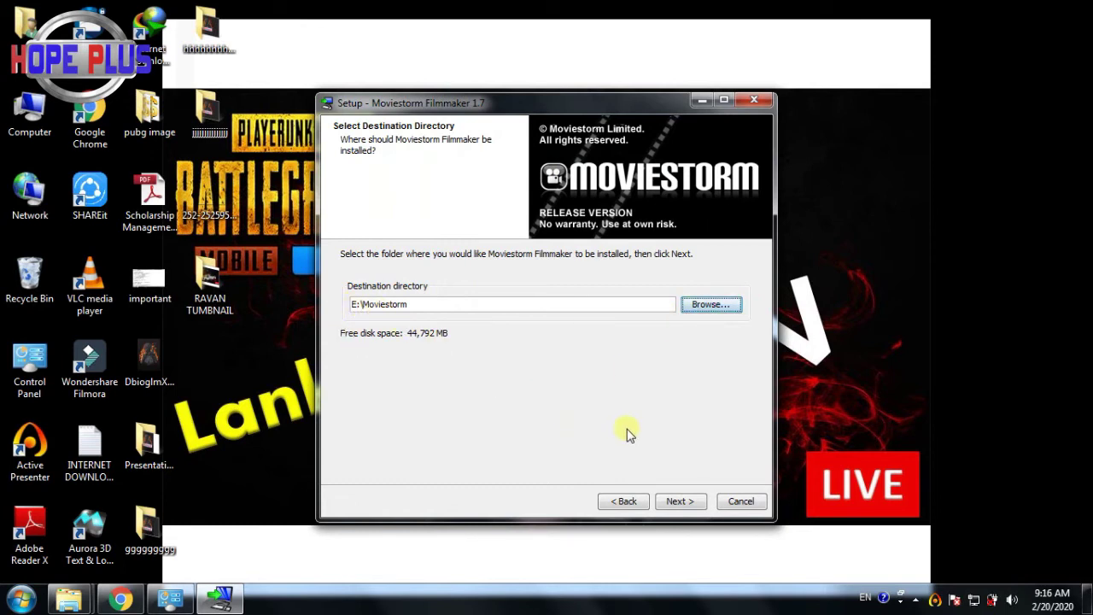
left_click(681, 501)
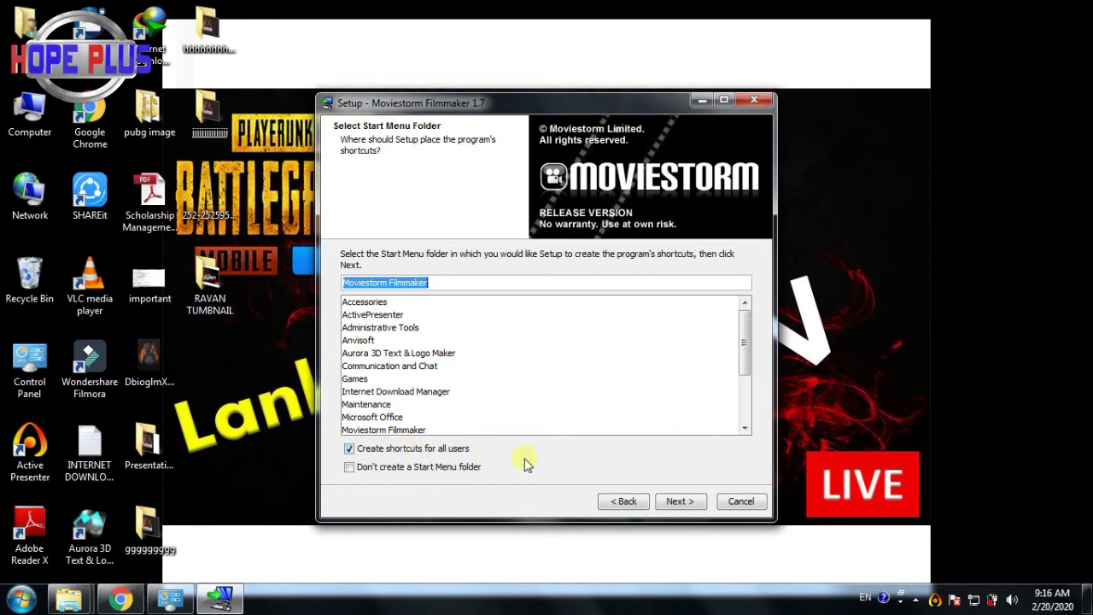
- Keep the Moviestorm Filmmaker Start Menu folder and desktop icon, and run the installation
left_click(683, 505)
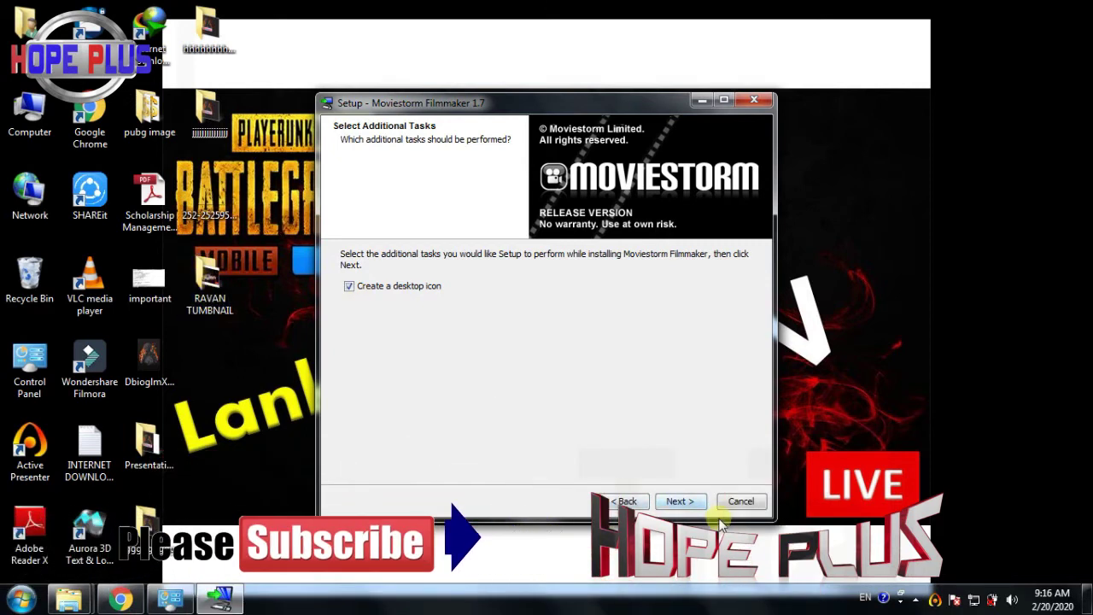
left_click(680, 501)
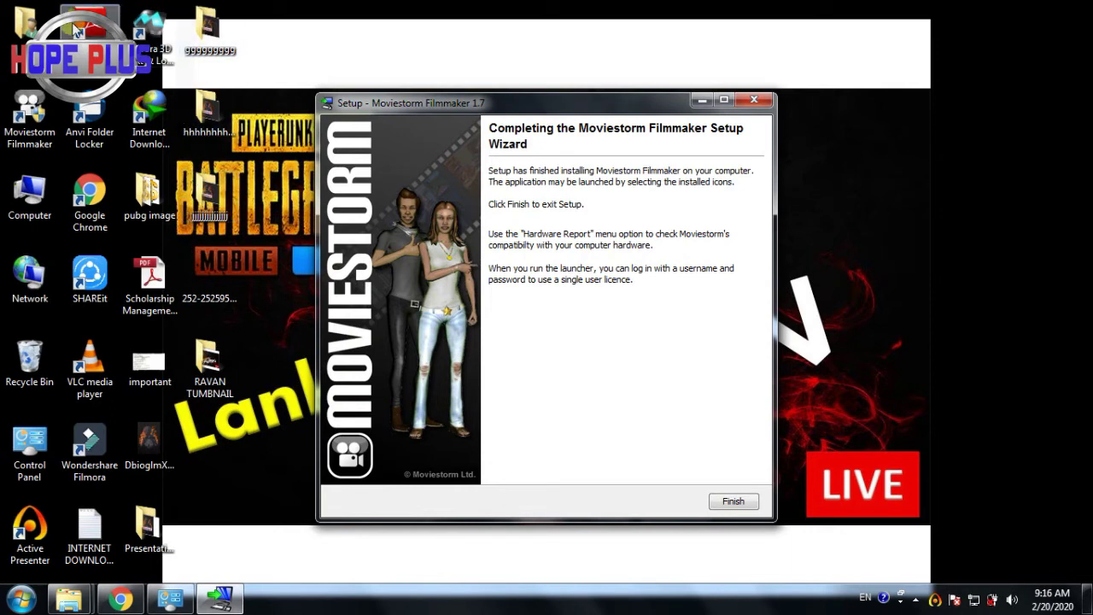
- Close the finished setup, then log in to the launcher with the account's user name and password
left_click_drag(24, 127, 207, 469)
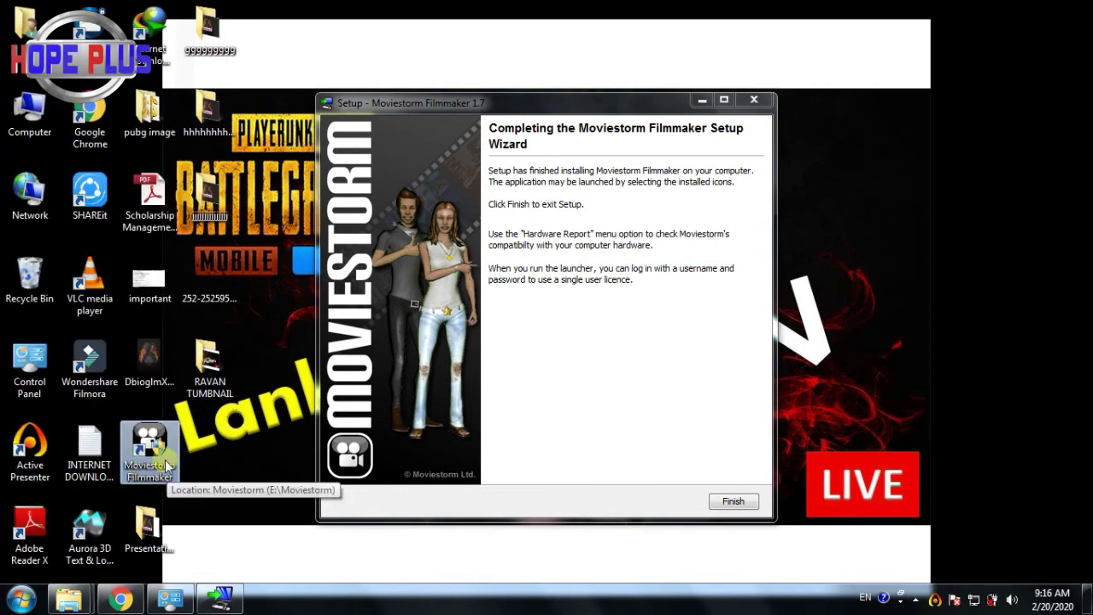
left_click(738, 502)
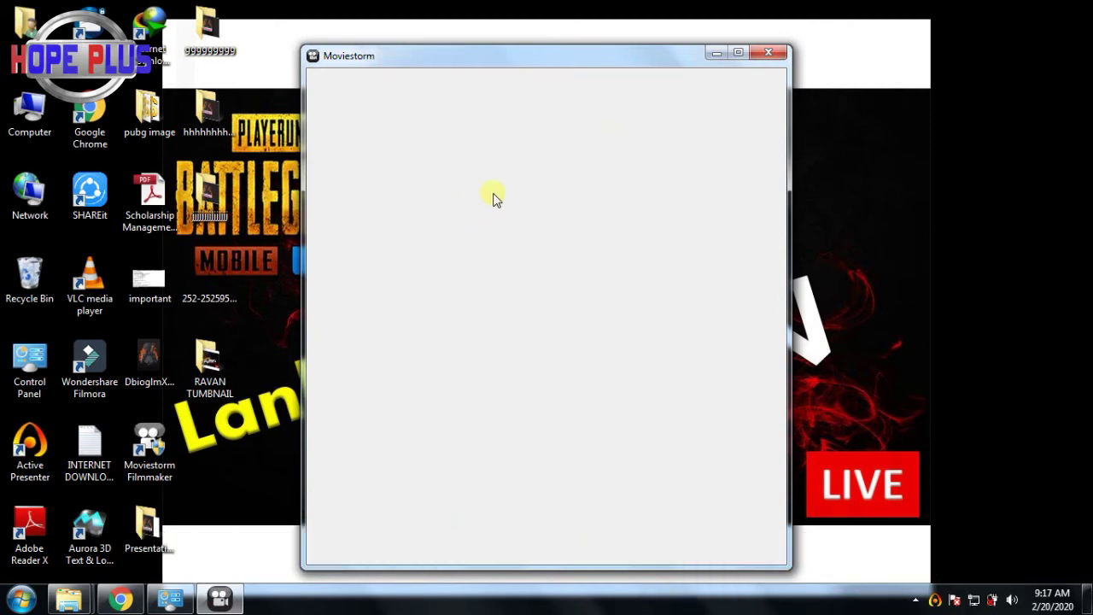
left_click_drag(522, 57, 494, 23)
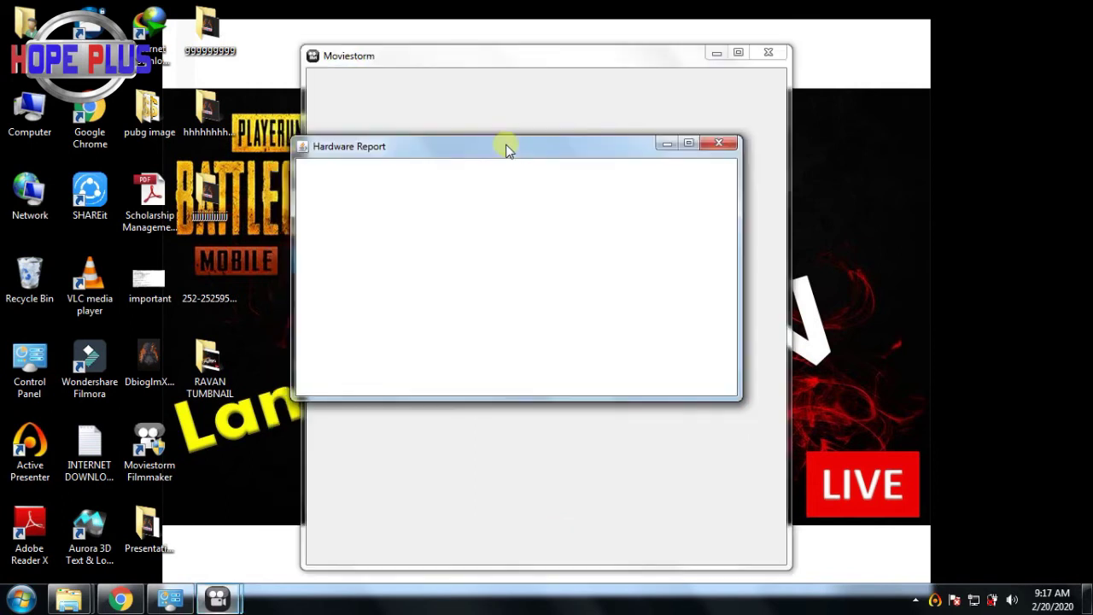
key("Return")
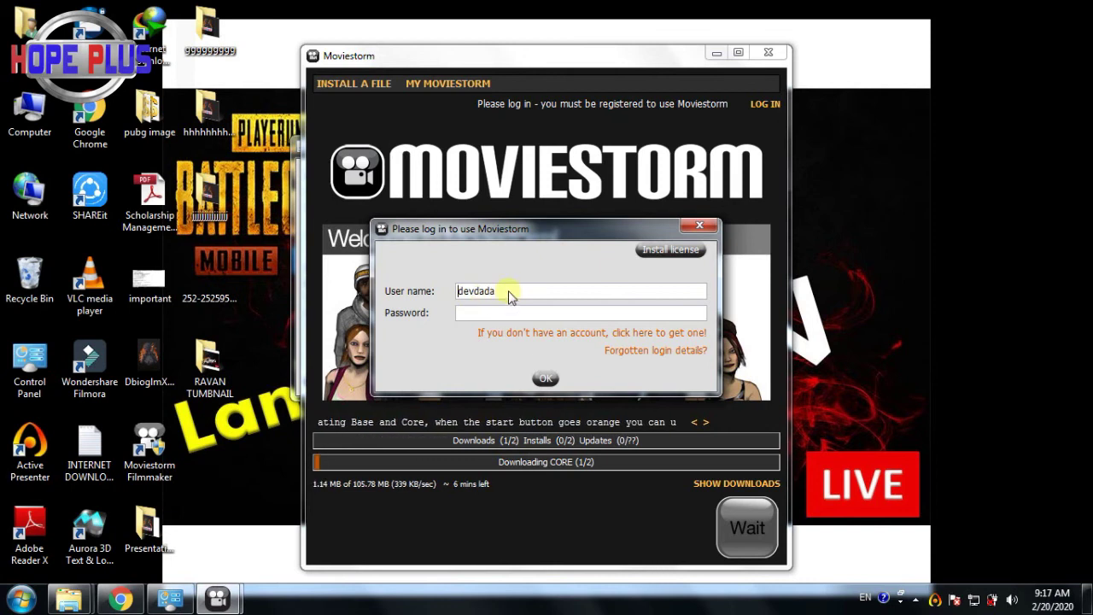
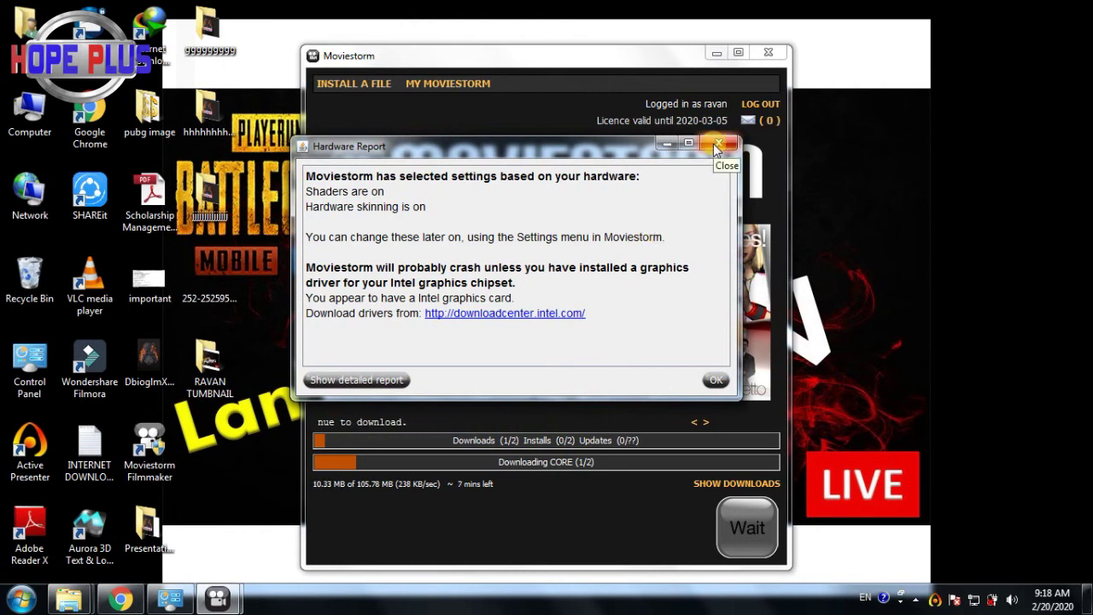
left_click(720, 145)
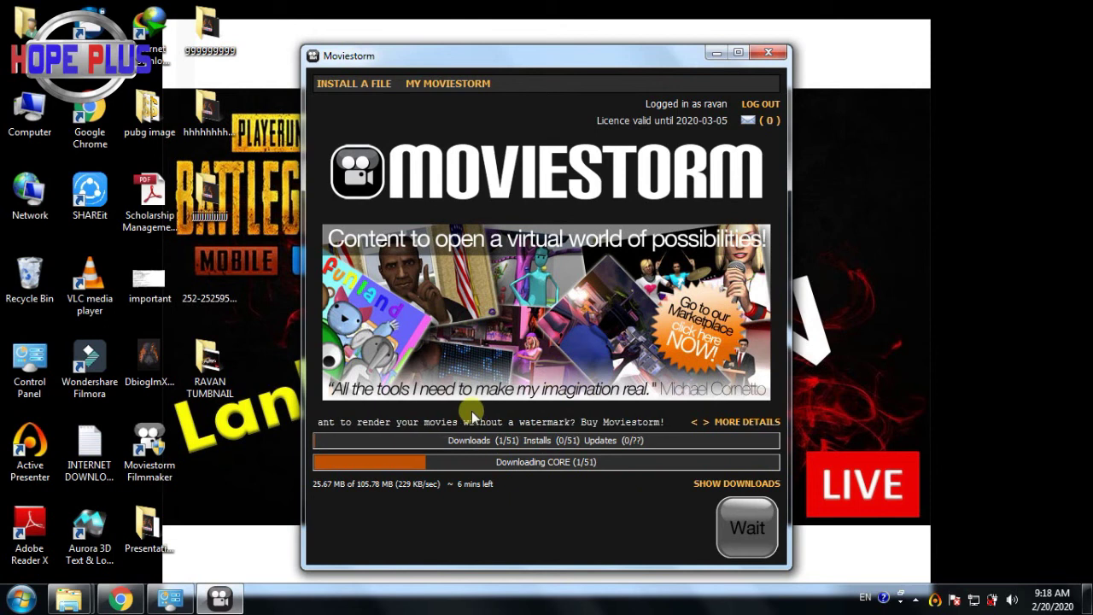
- Minimize the launcher while the CORE content downloads, at 30.63 of 105.78 MB
mouse_move(558, 470)
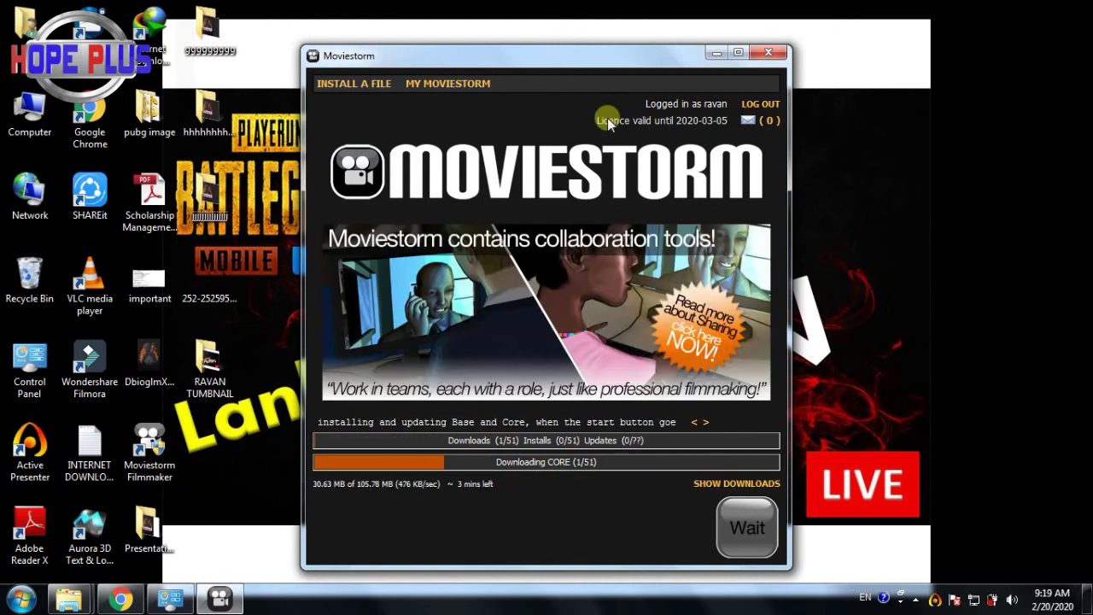
left_click(717, 54)
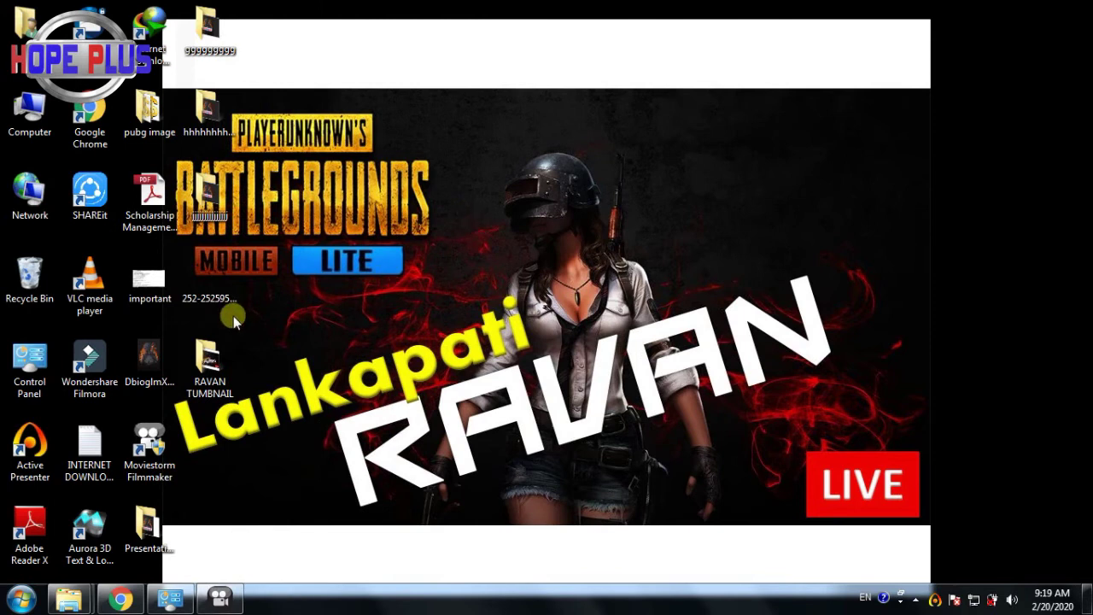
- Open Notepad from the Start menu and maximize it
left_click(12, 606)
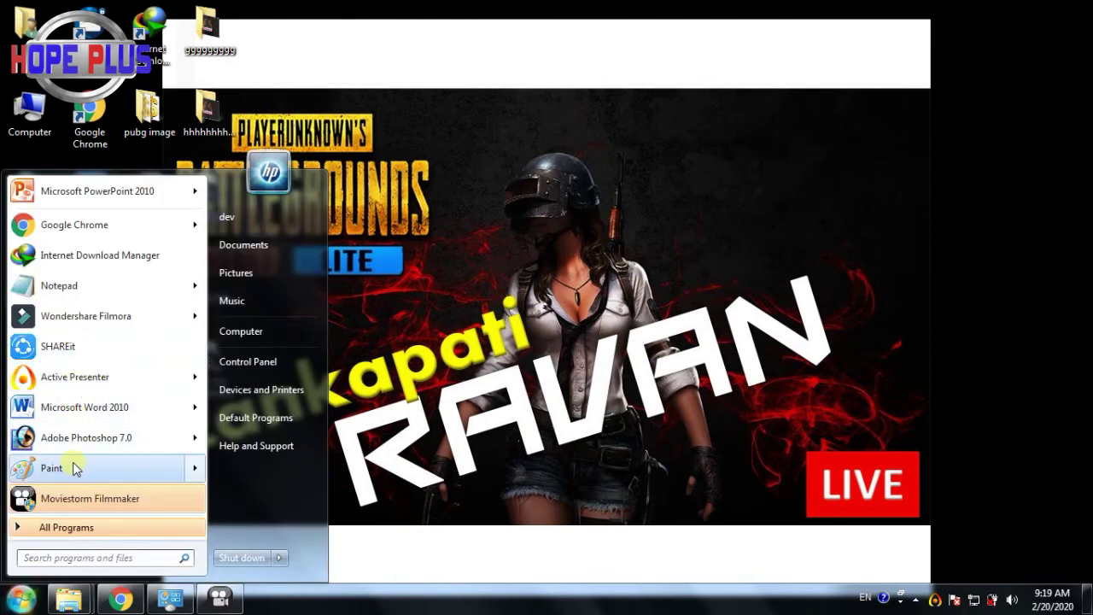
left_click(56, 284)
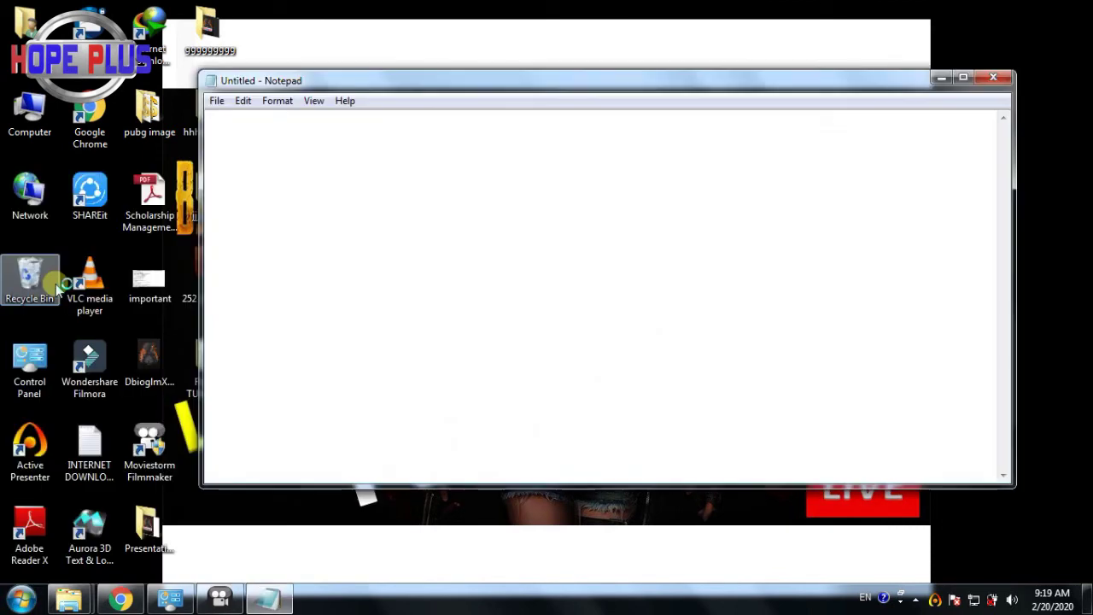
left_click(963, 79)
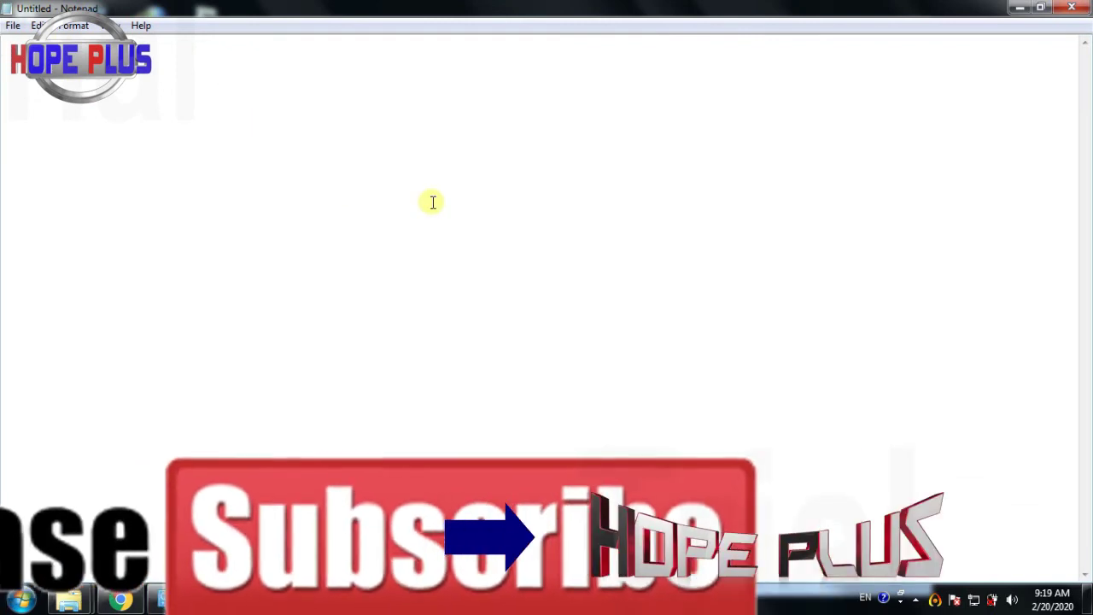
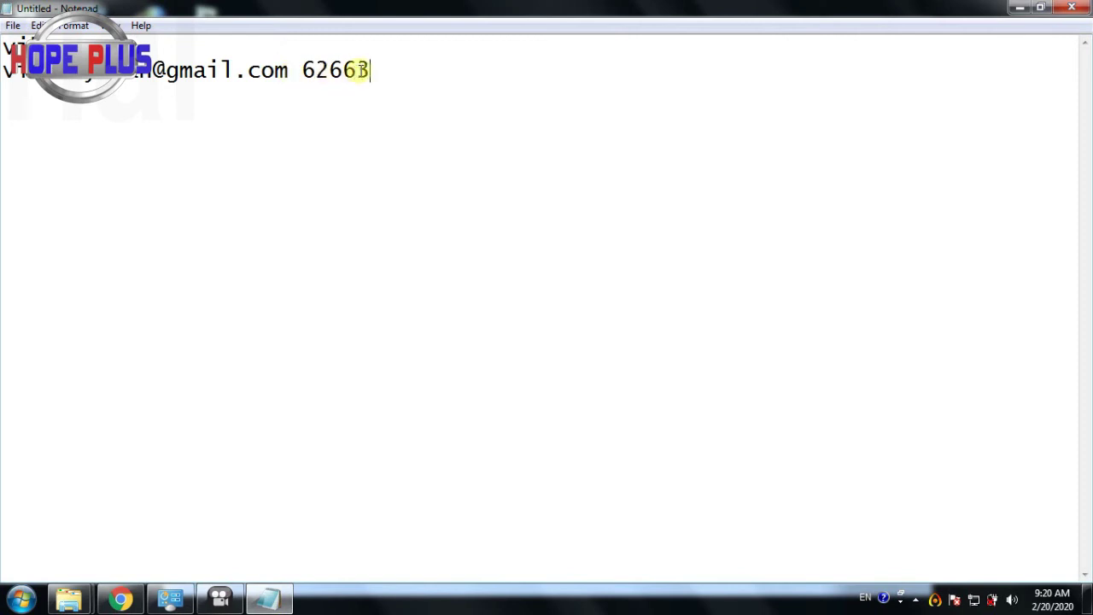
- Type the account's user name, e-mail and password, deleting the stray number after the e-mail
left_click_drag(376, 70, 200, 69)
left_click(303, 69)
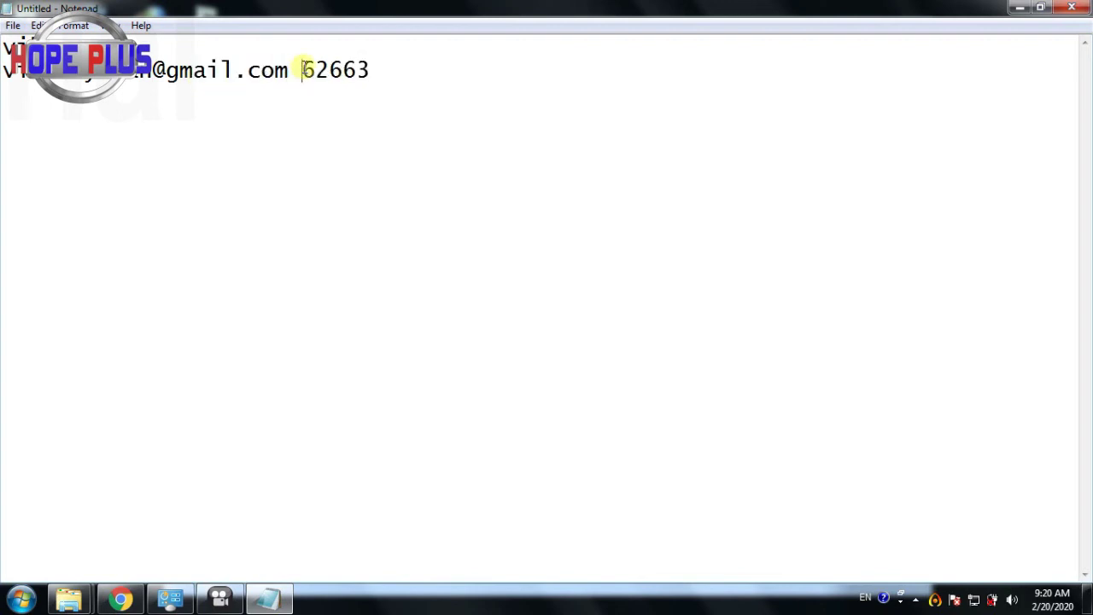
left_click_drag(305, 68, 364, 68)
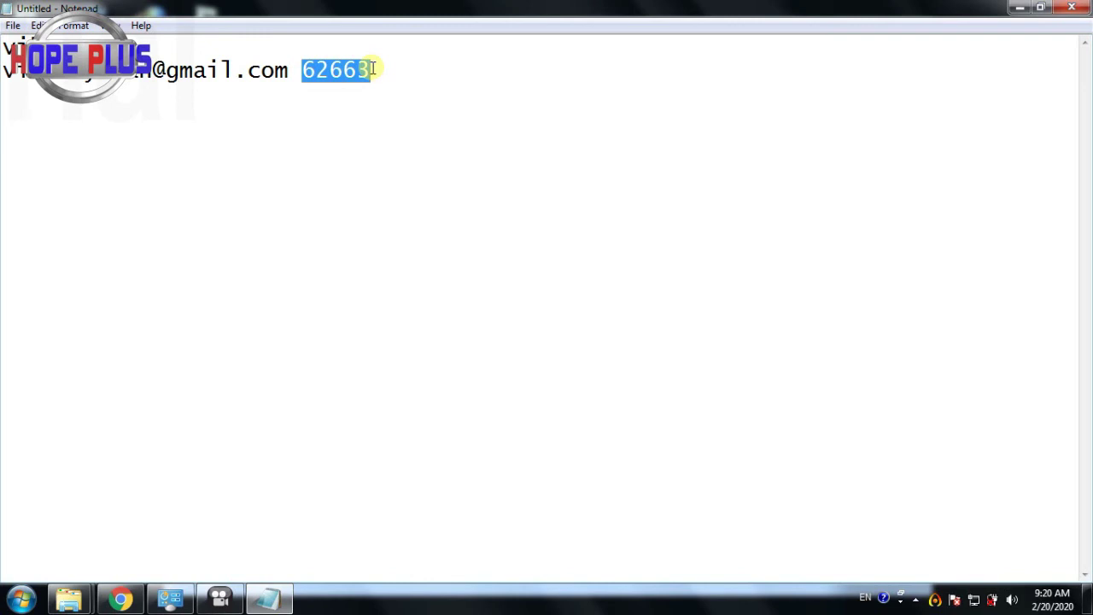
key("BackSpace")
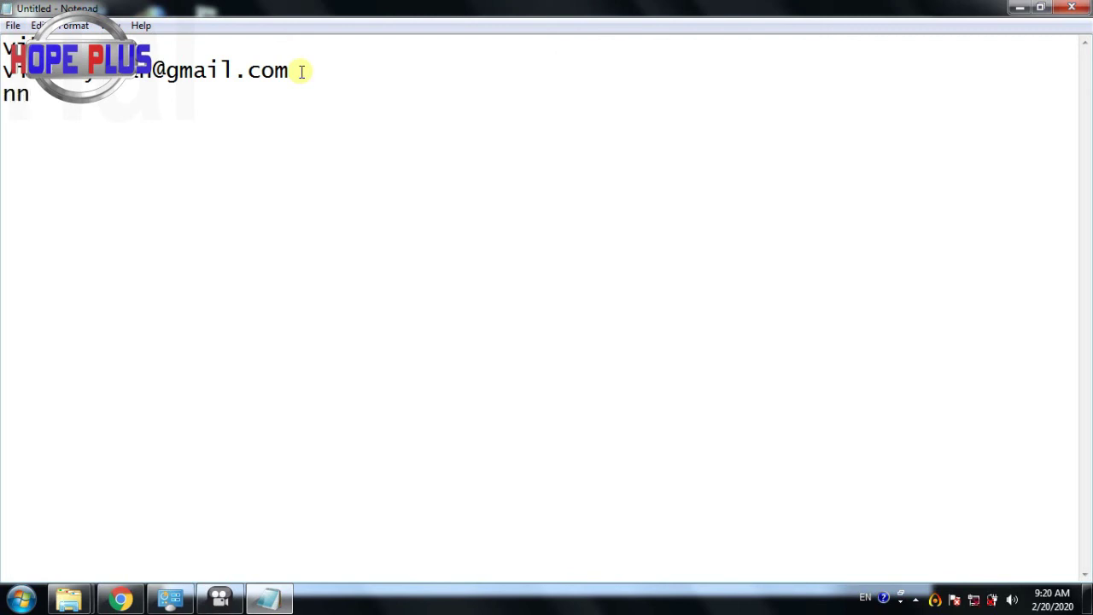
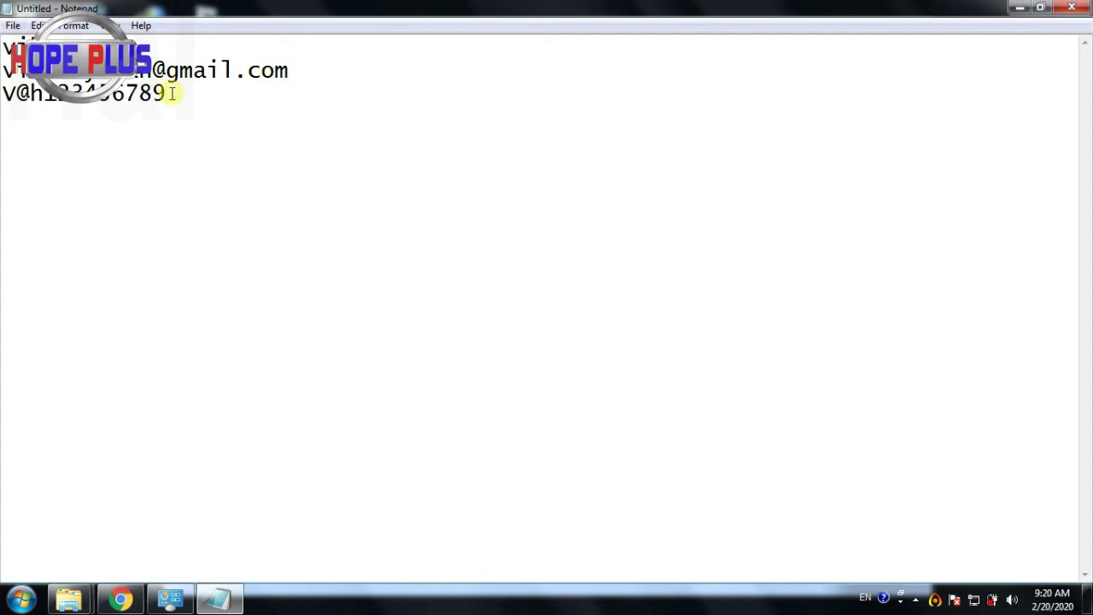
left_click_drag(171, 93, 3, 92)
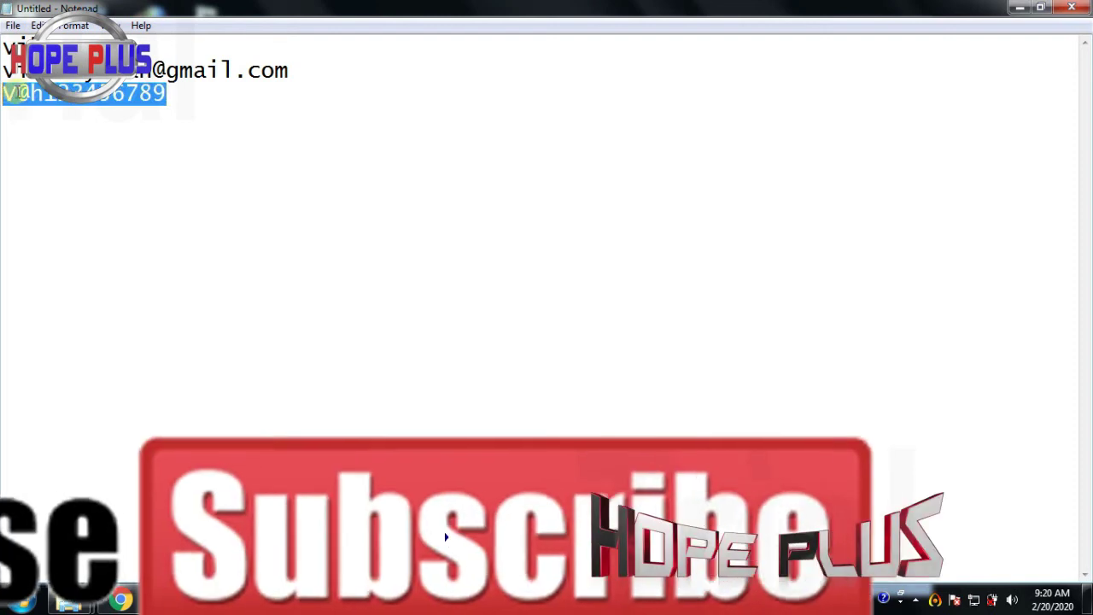